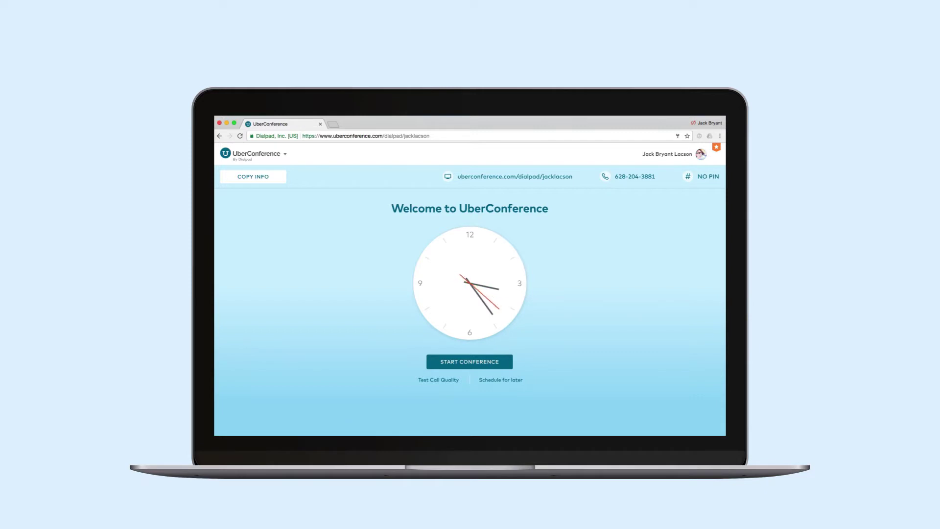
Open the account Settings page from the profile avatar menu
click(701, 156)
click(690, 193)
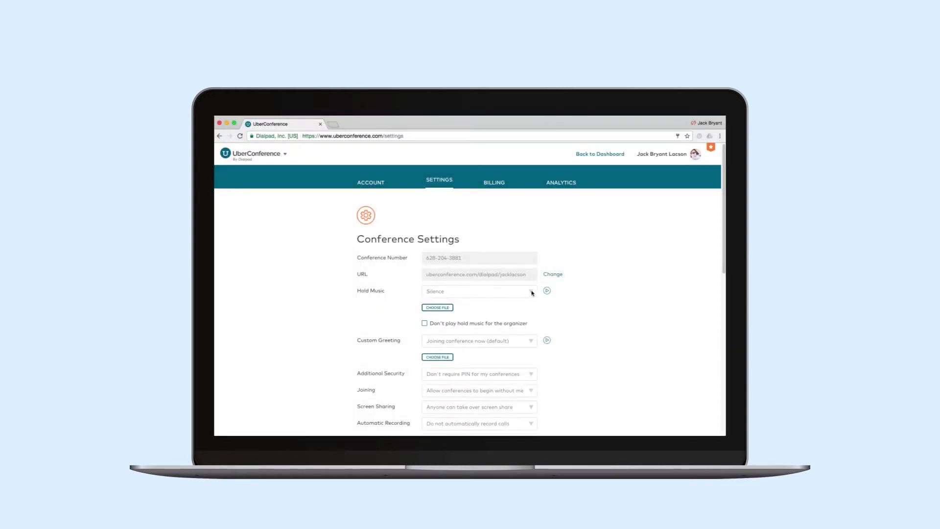
click(537, 288)
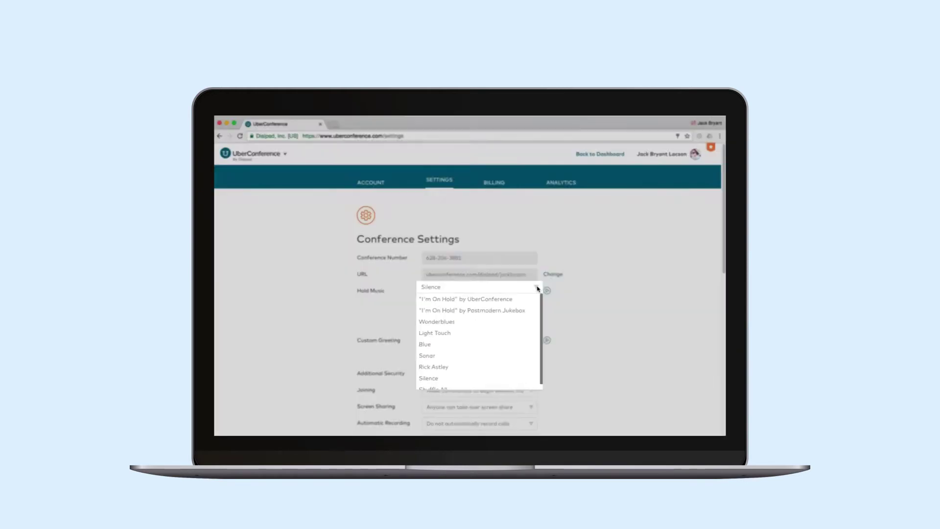
click(537, 288)
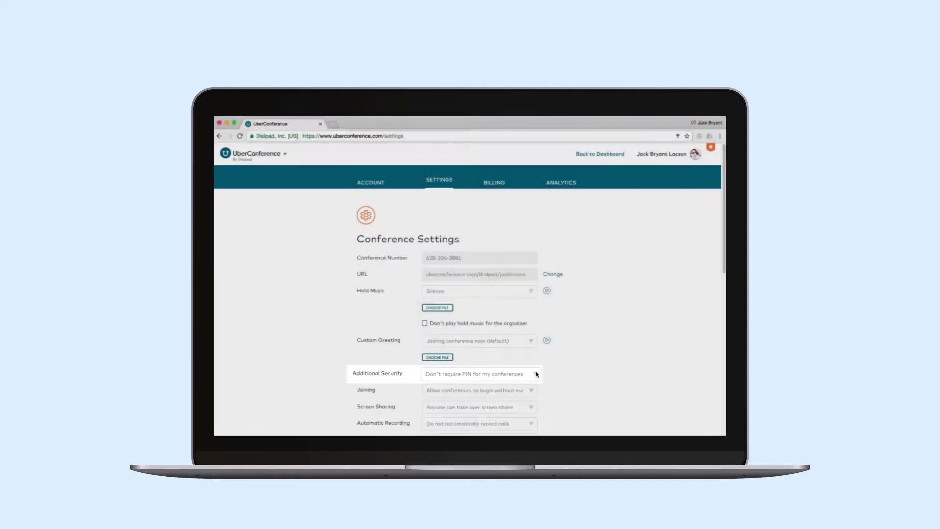
Set Additional Security to 'Require PIN for my conferences' and accept the Organizer PIN notice
click(532, 374)
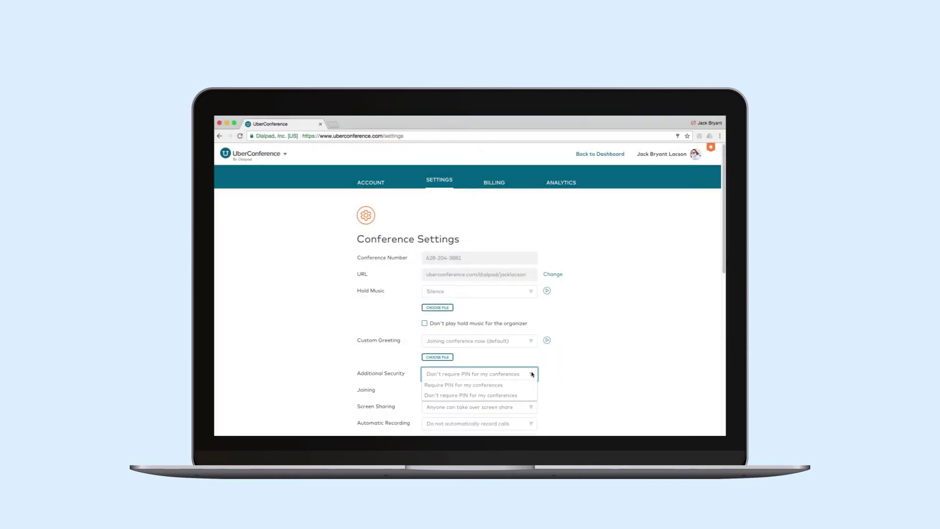
click(510, 385)
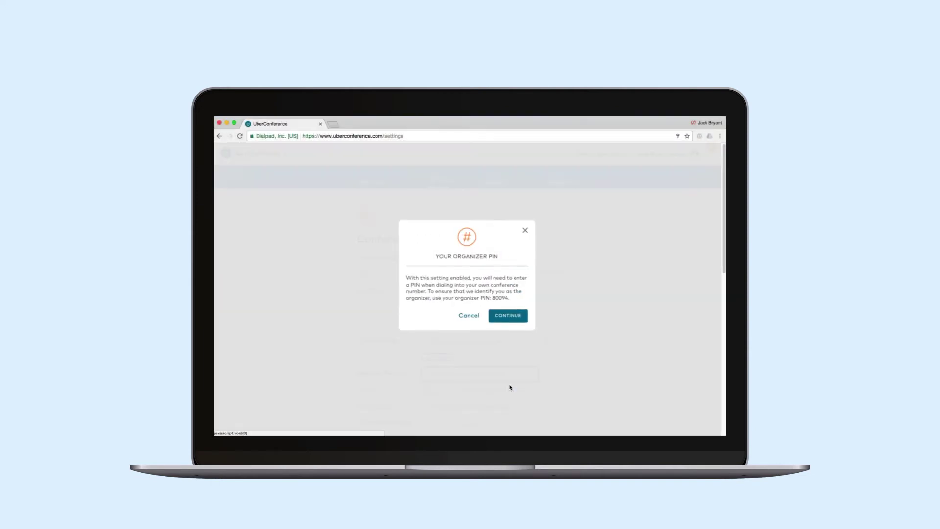
click(507, 316)
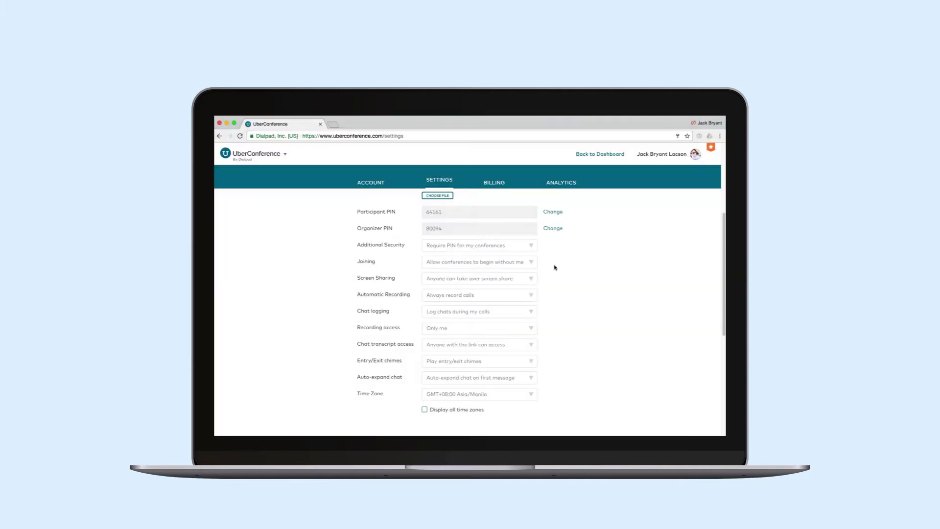
Set Joining to 'Place callers on hold until I join' and confirm the notice
click(533, 262)
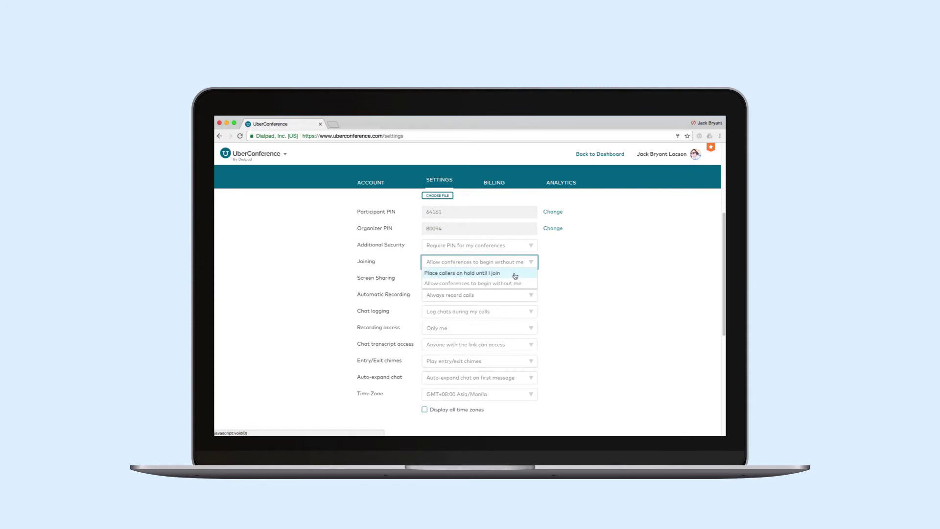
click(514, 274)
click(511, 314)
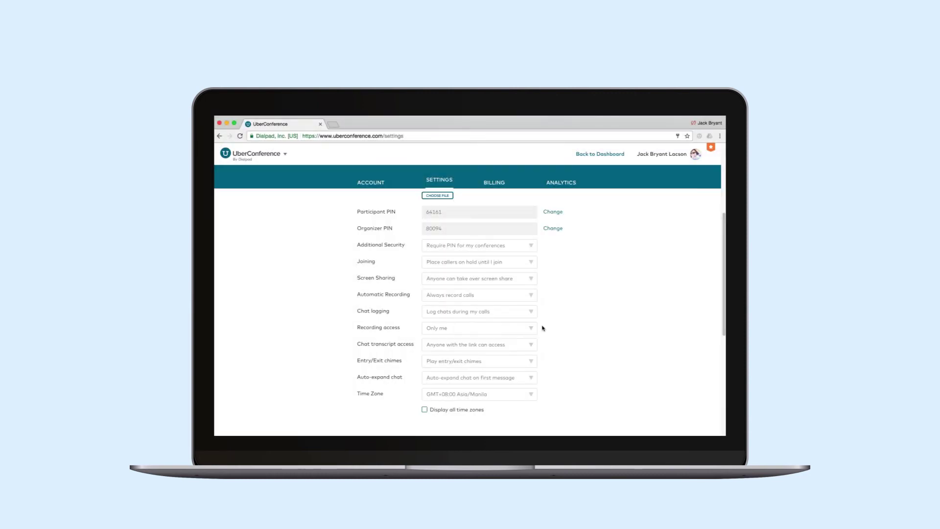
Set Recording access to 'Anyone with the link can access'
click(535, 329)
click(519, 343)
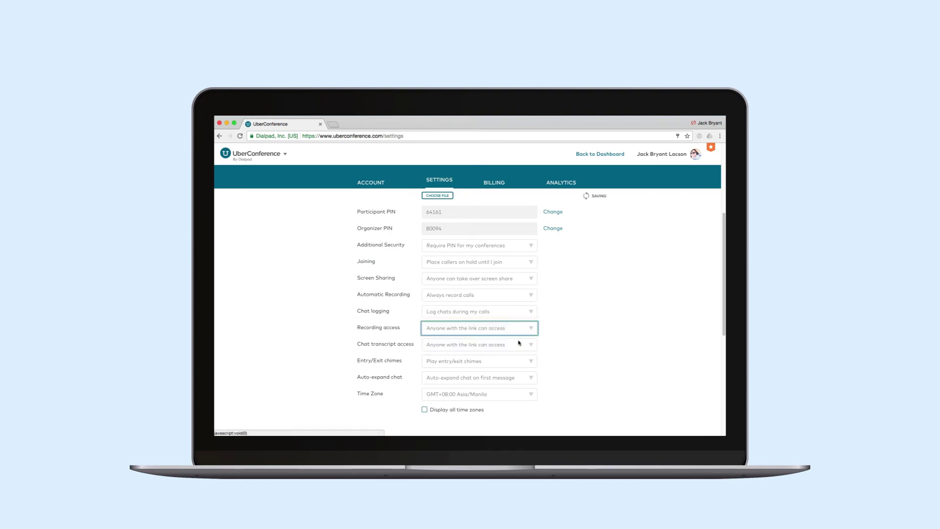